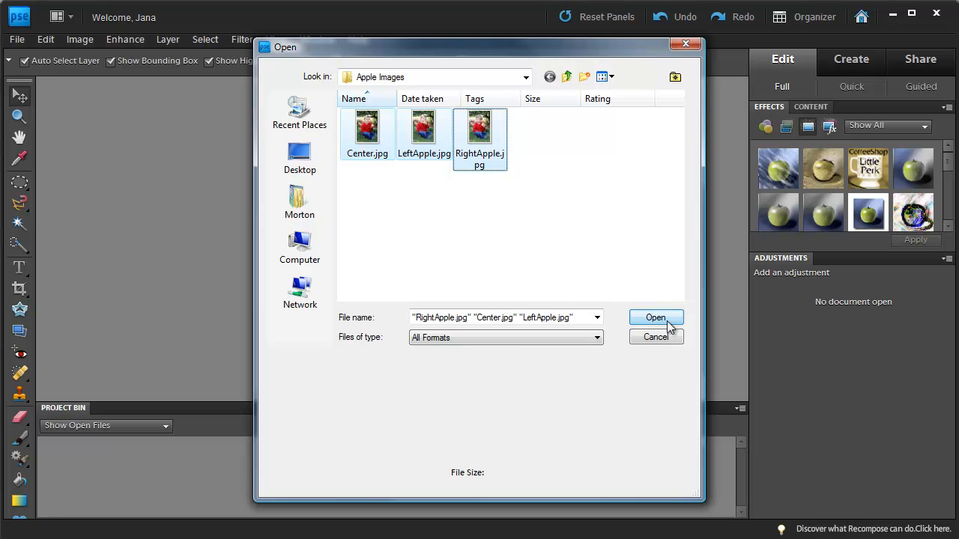
- Open Center.jpg, LeftApple.jpg and RightApple.jpg from the Apple Images folder and minimize their image windows
click(665, 321)
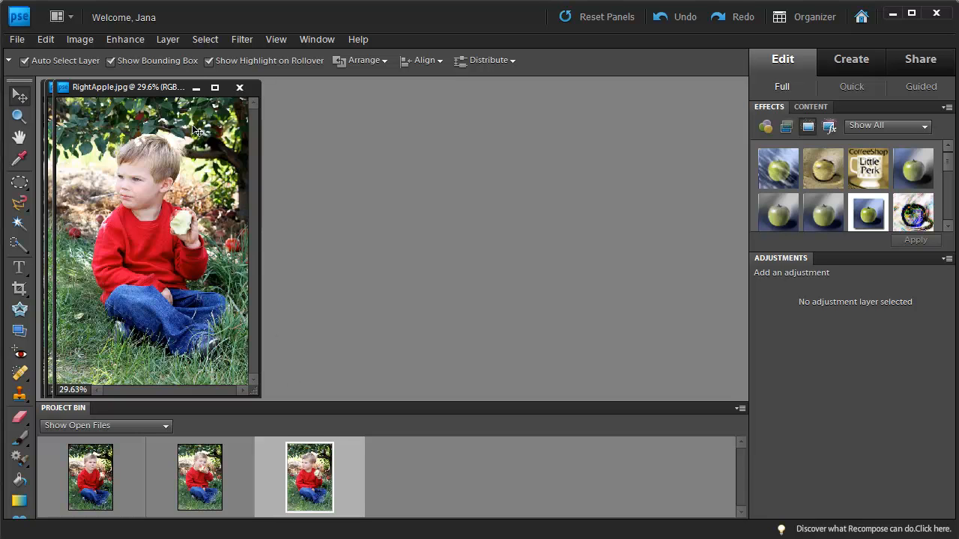
click(197, 88)
click(187, 90)
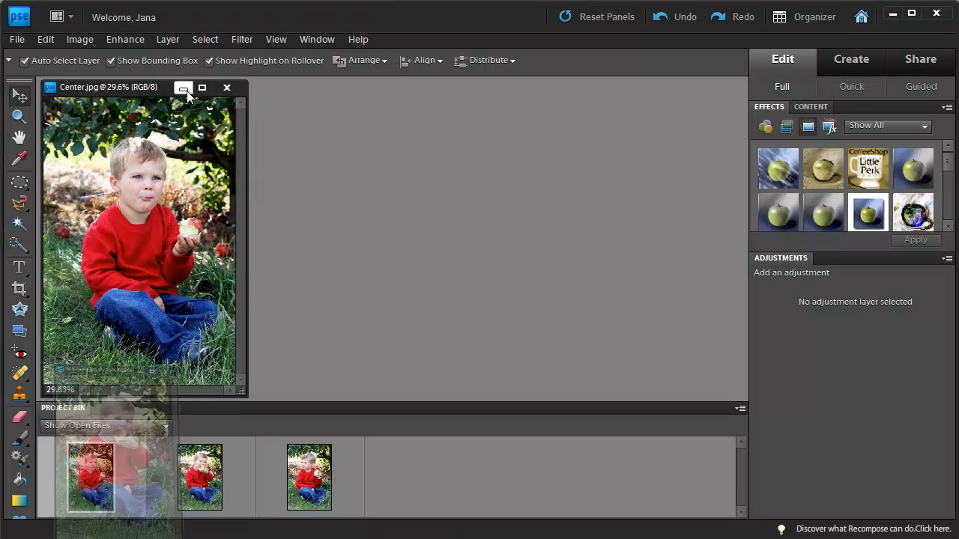
click(186, 89)
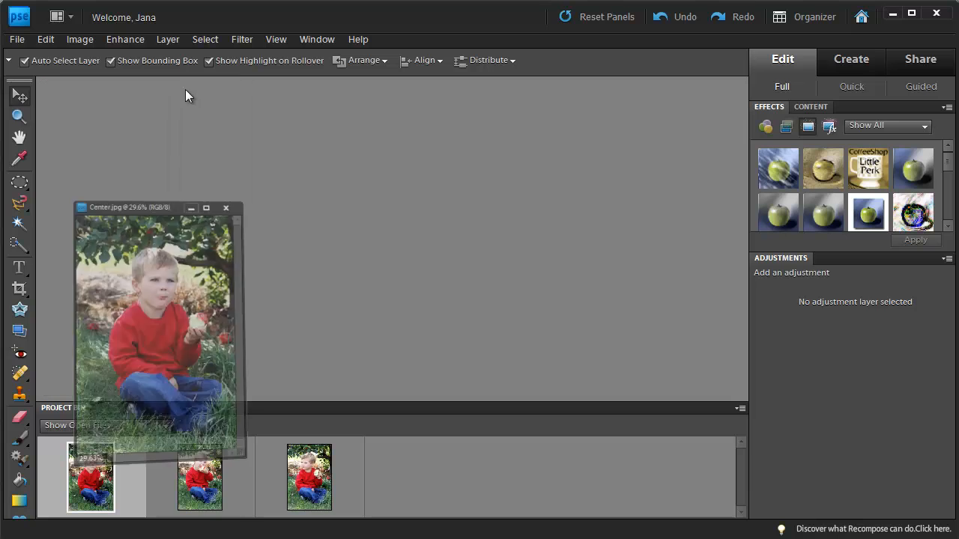
- Start a new blank file and name it AppleSequence
click(17, 41)
mouse_move(39, 54)
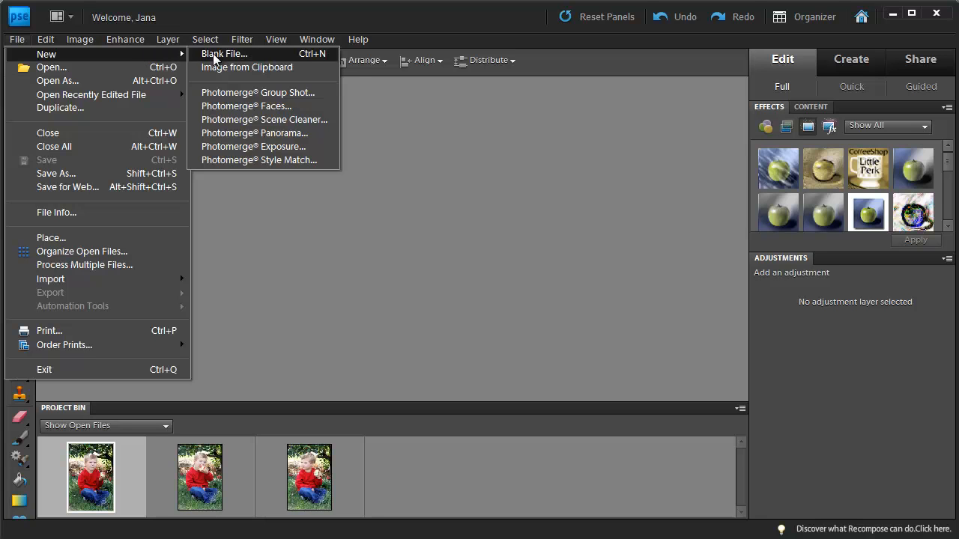
click(213, 54)
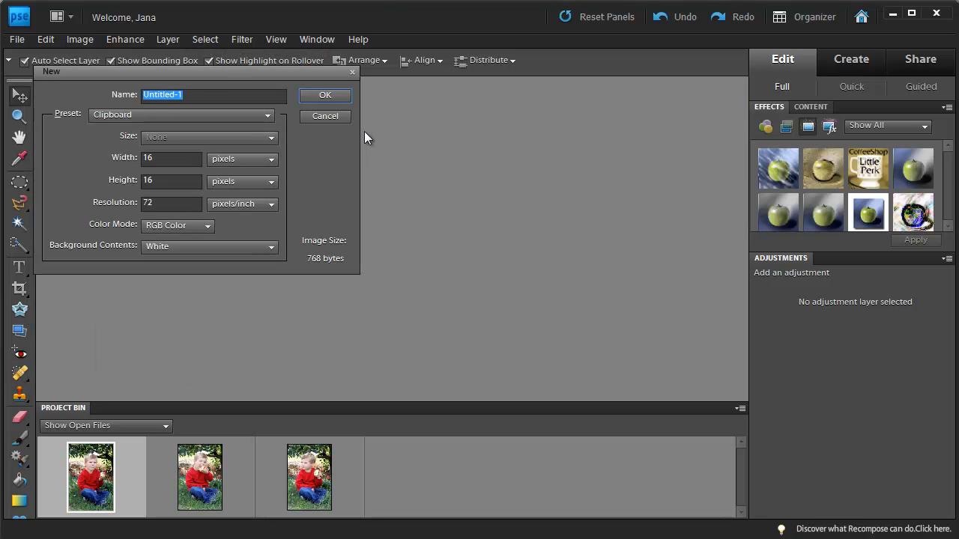
text(AppleSequence)
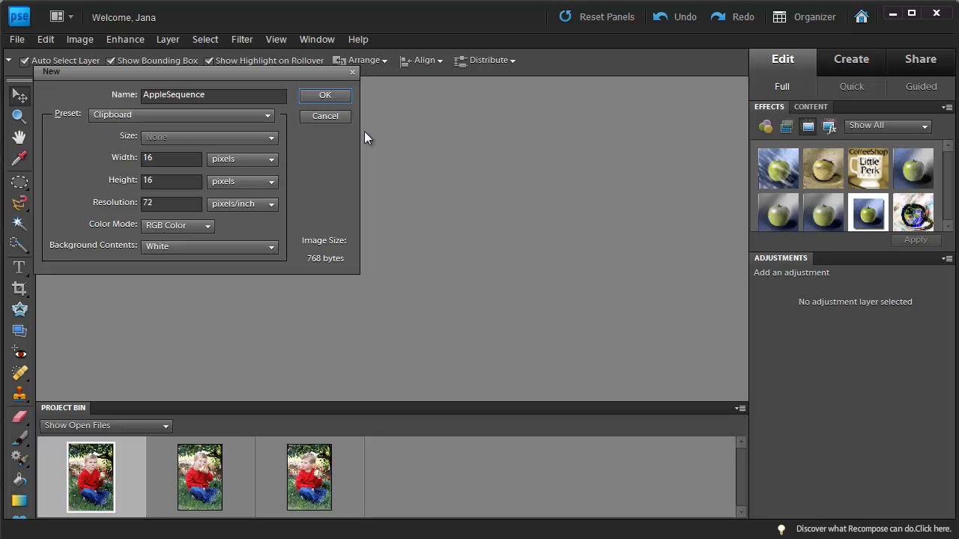
key(Tab)
- Set the new file to 6 inches wide by 4 inches high at 300 pixels/inch and create it
click(267, 160)
click(263, 187)
click(130, 160)
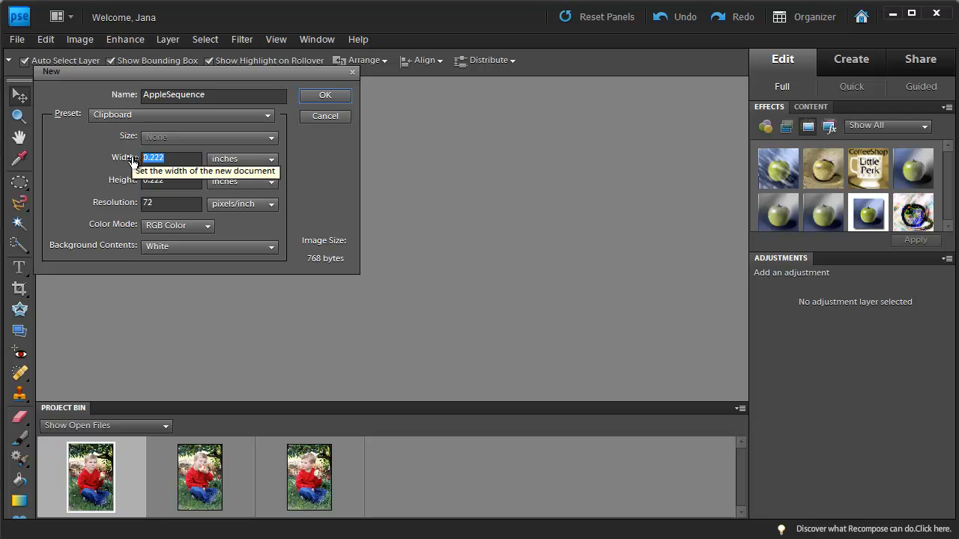
text(6)
click(129, 182)
text(4)
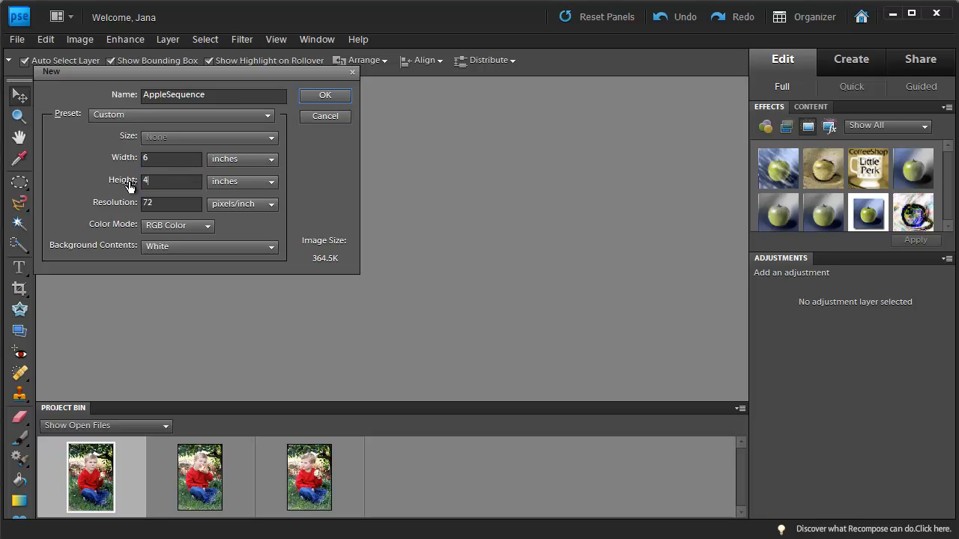
click(139, 199)
text(300)
click(334, 97)
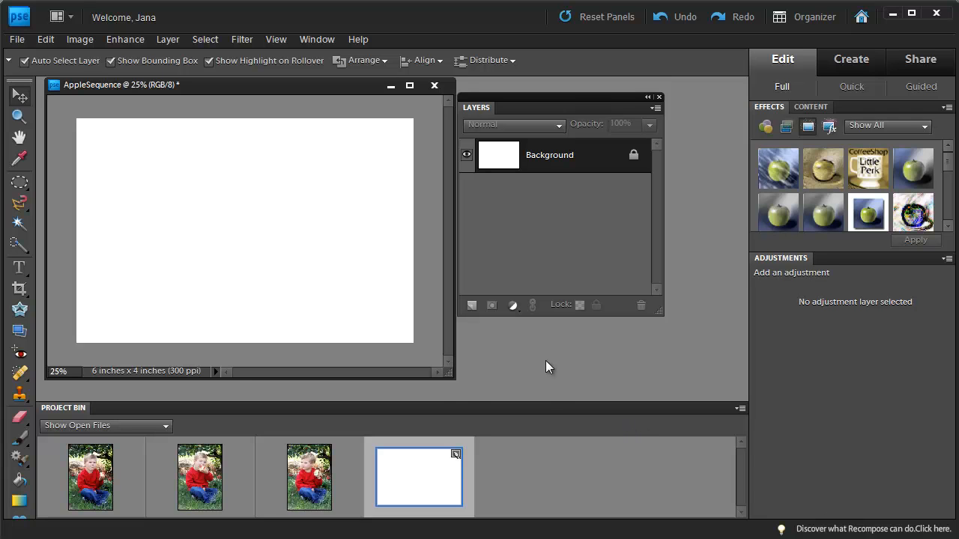
- Add RightApple.jpg to the AppleSequence canvas, move it to the right edge and scale it down slightly to fit the canvas height
click(21, 102)
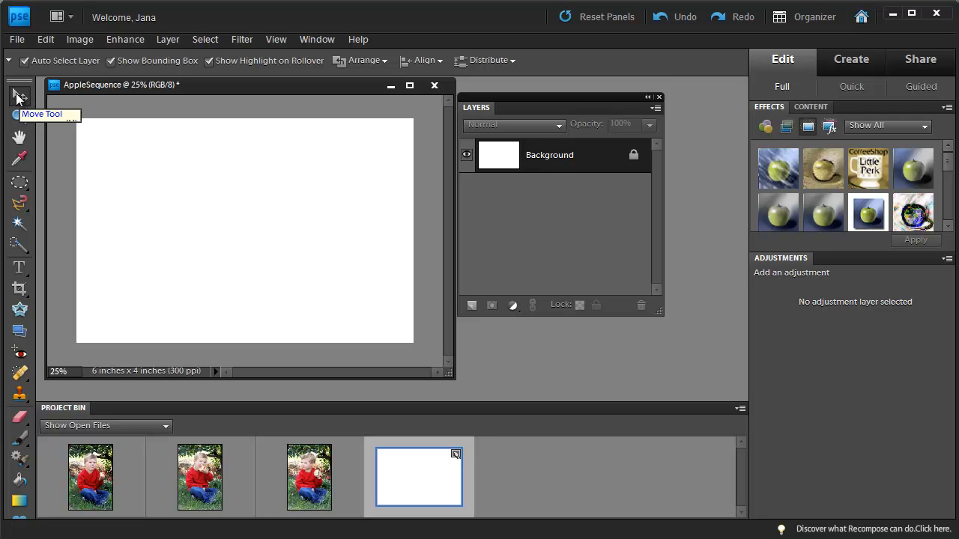
drag(317, 480, 362, 250)
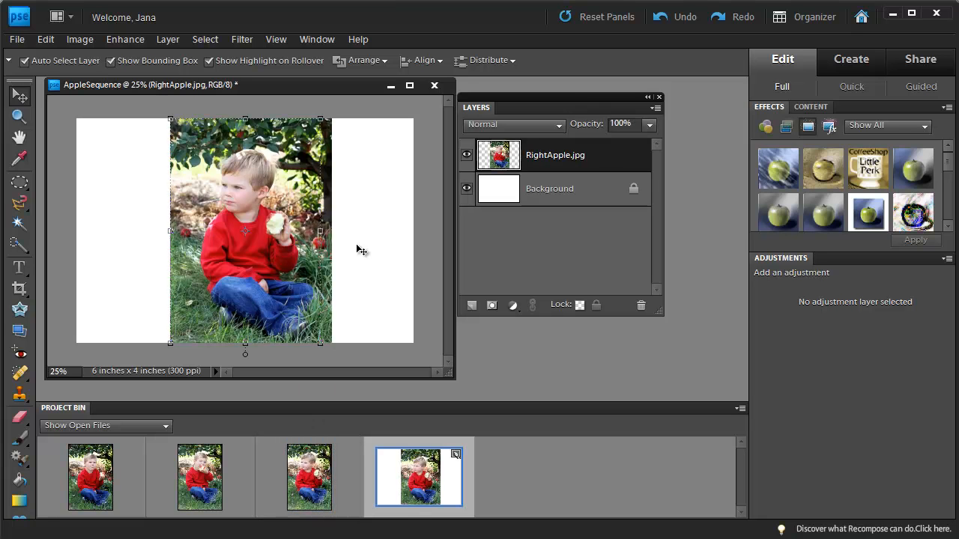
drag(263, 253, 352, 253)
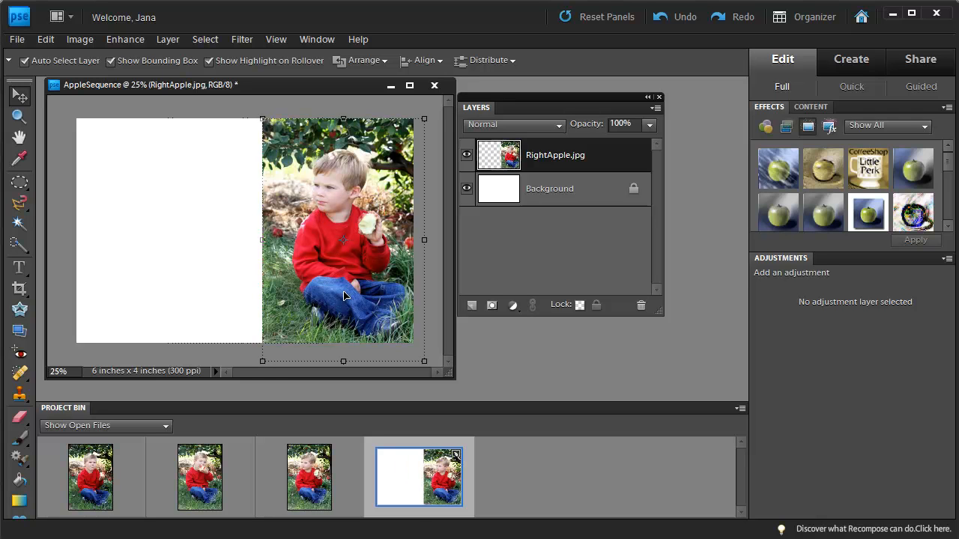
click(263, 361)
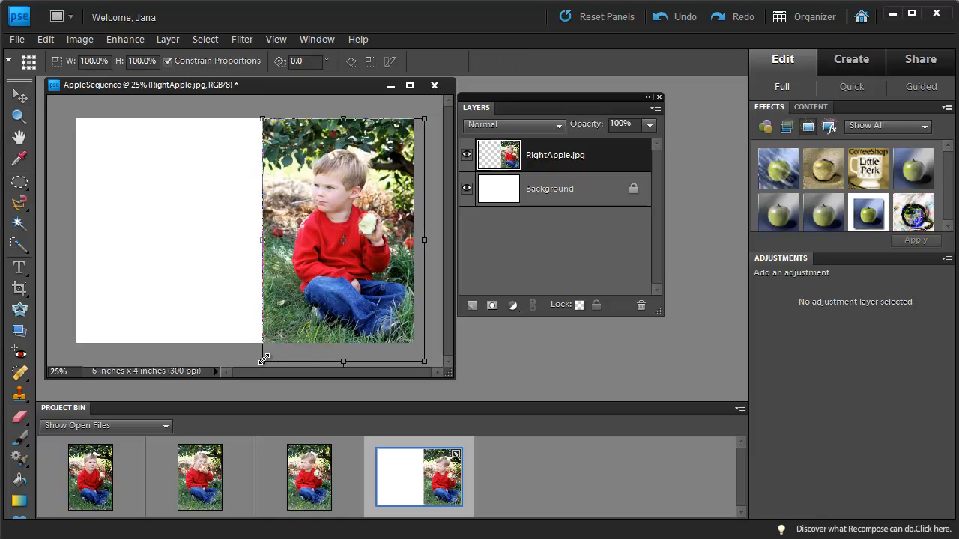
drag(265, 357, 269, 349)
double_click(334, 270)
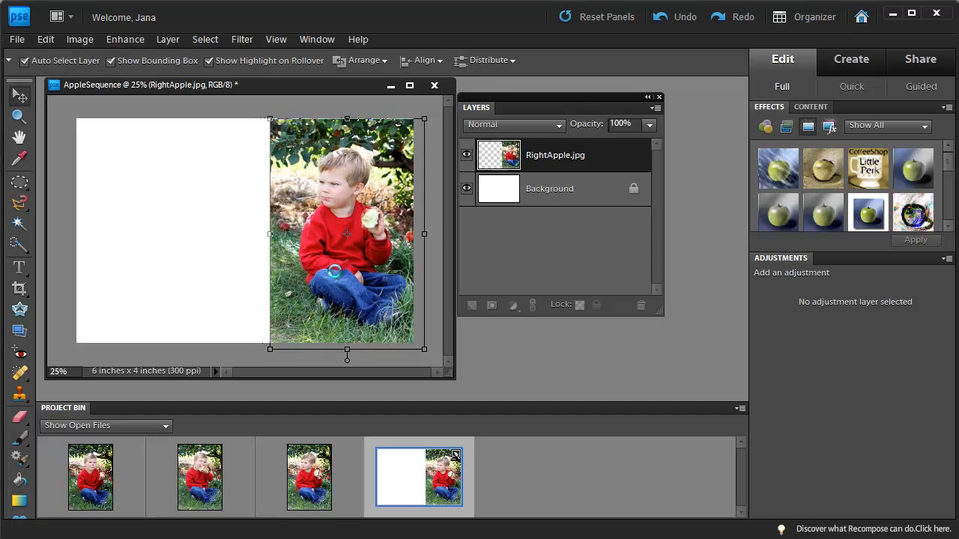
click(242, 349)
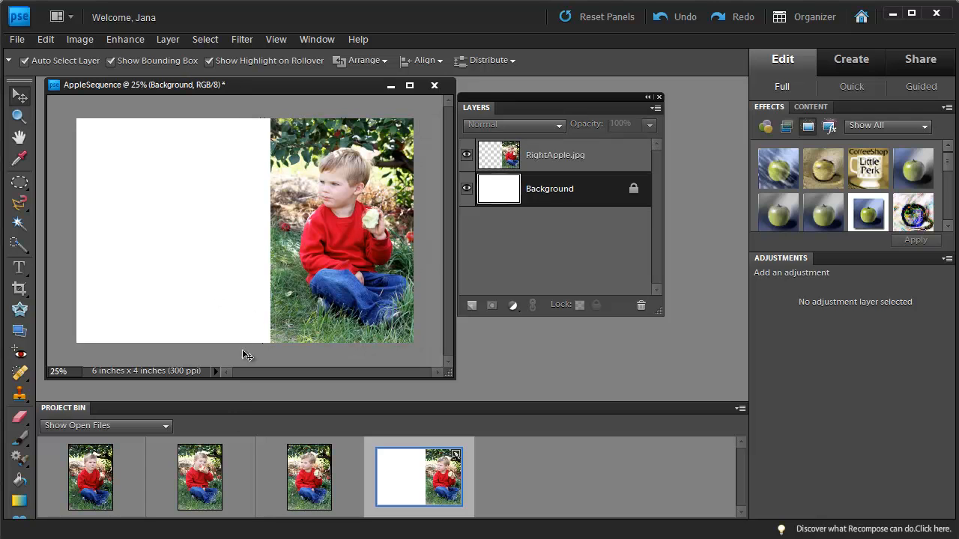
- Add Center.jpg as a layer beneath RightApple.jpg, move it to the canvas's left edge and scale it down slightly
click(95, 484)
drag(95, 468, 132, 279)
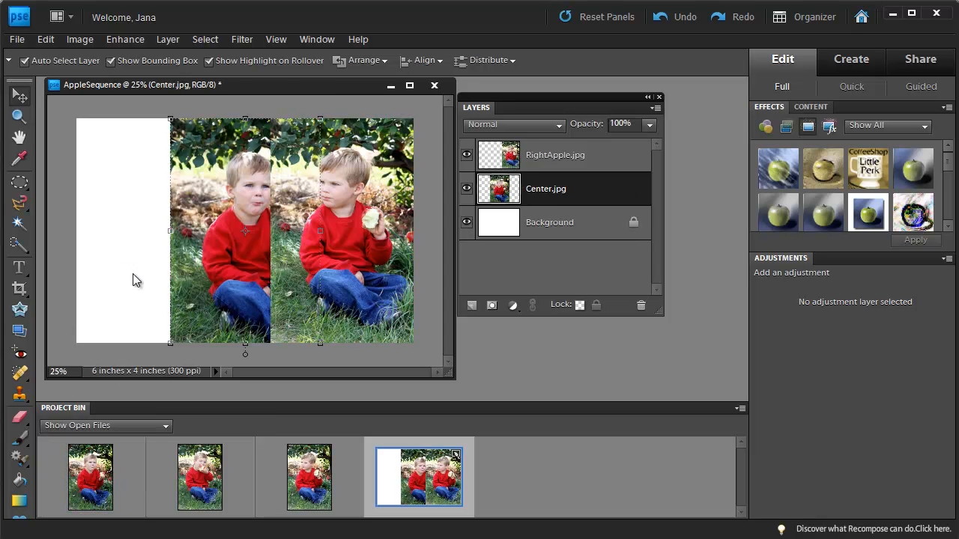
drag(217, 252, 104, 248)
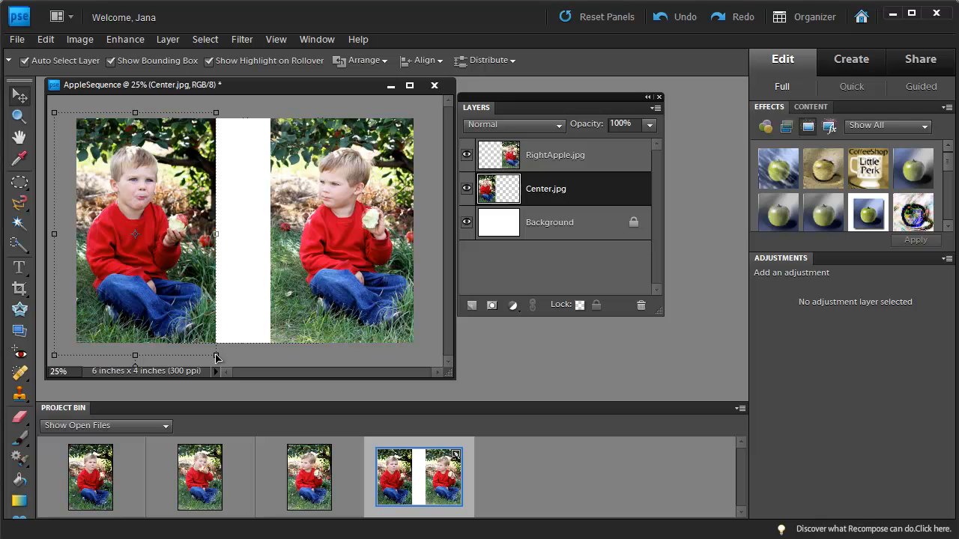
drag(216, 357, 208, 347)
key(Return)
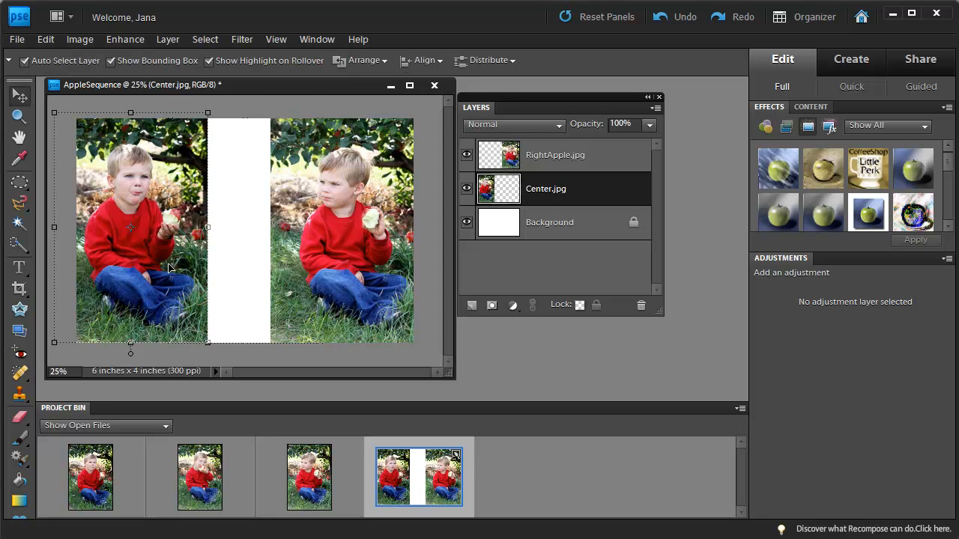
click(135, 238)
- Add LeftApple.jpg above the RightApple.jpg layer, scale it down slightly and position it between the other two boys
click(347, 234)
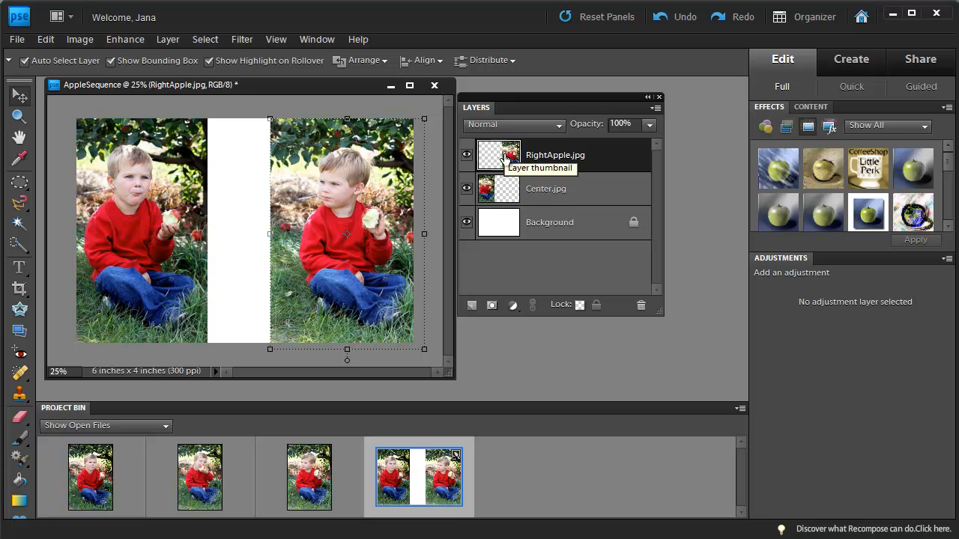
drag(207, 480, 236, 255)
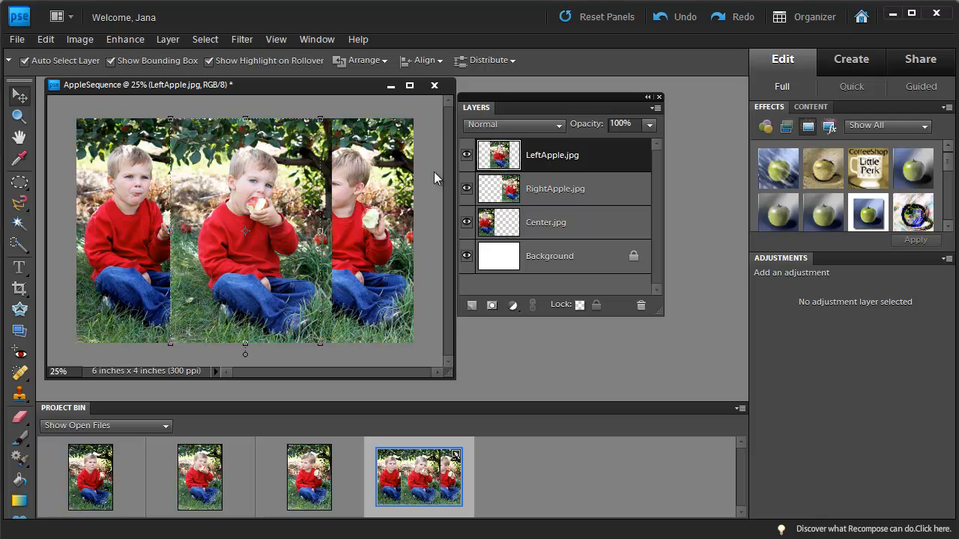
drag(261, 206, 246, 199)
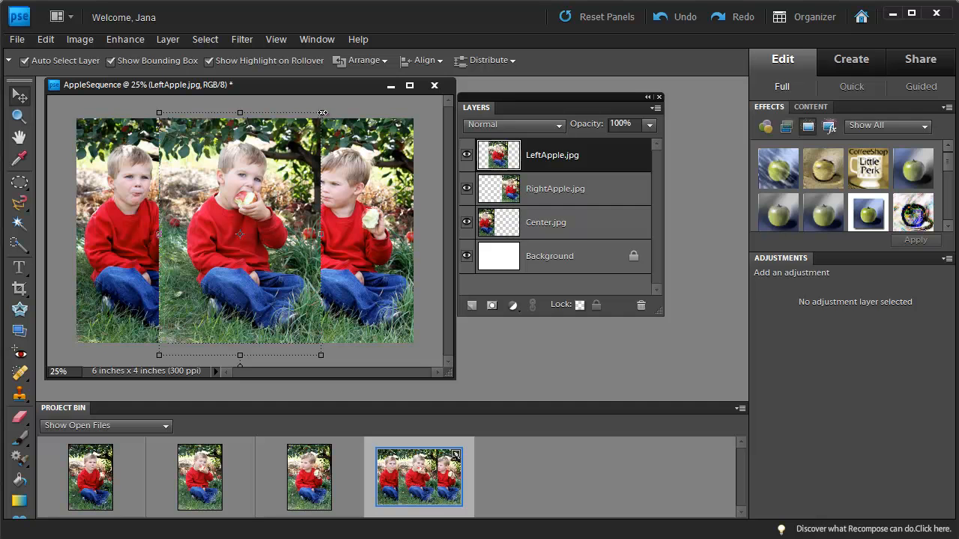
drag(158, 113, 164, 119)
drag(213, 187, 204, 178)
key(Return)
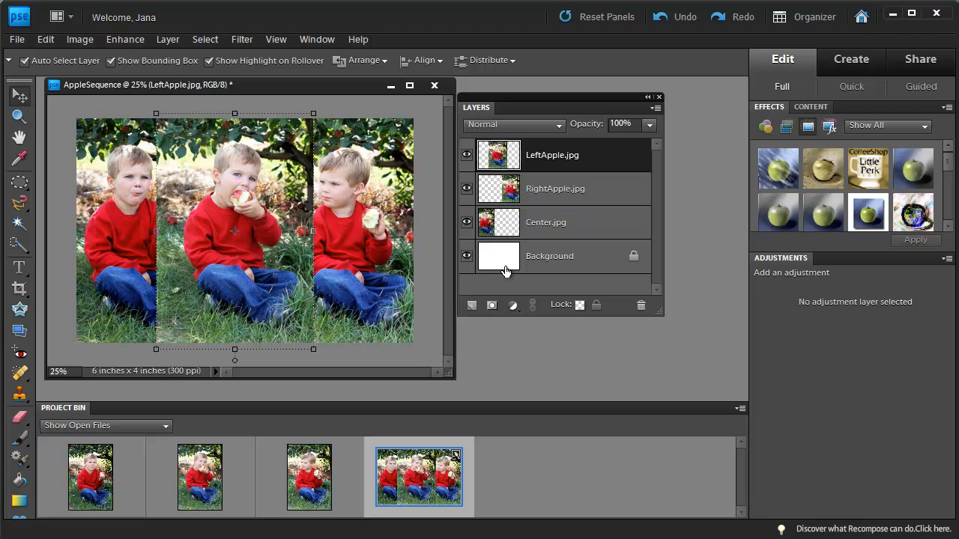
- Add a layer mask to the LeftApple.jpg layer and invert the mask to black
click(492, 310)
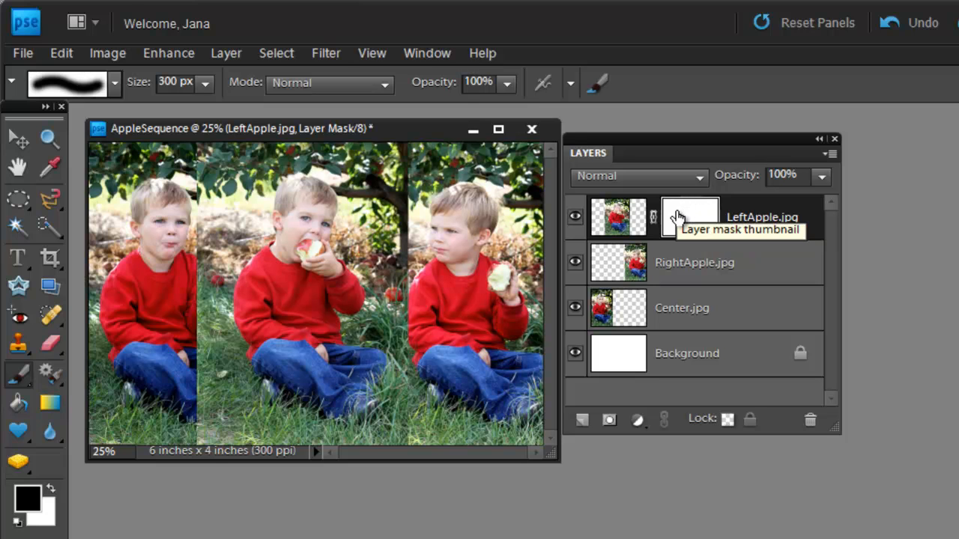
click(621, 218)
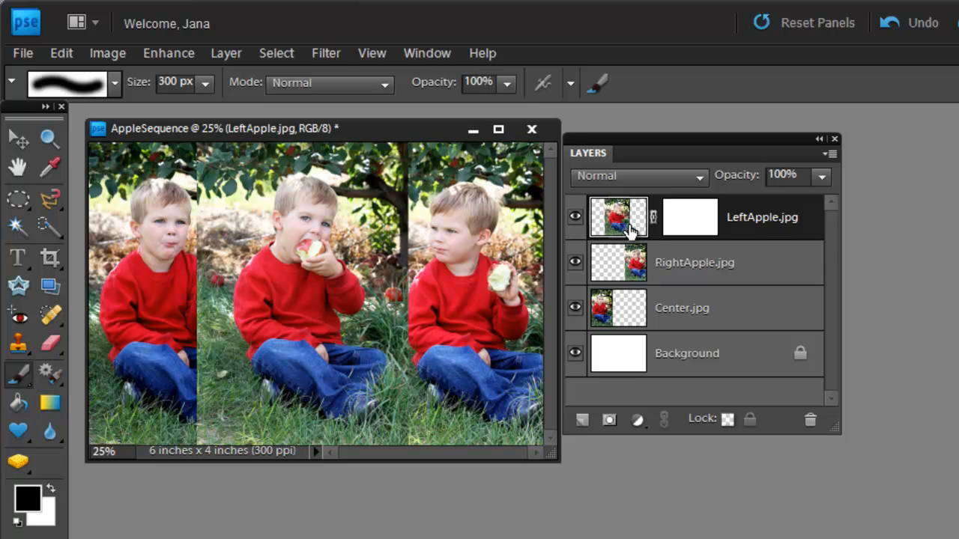
click(703, 227)
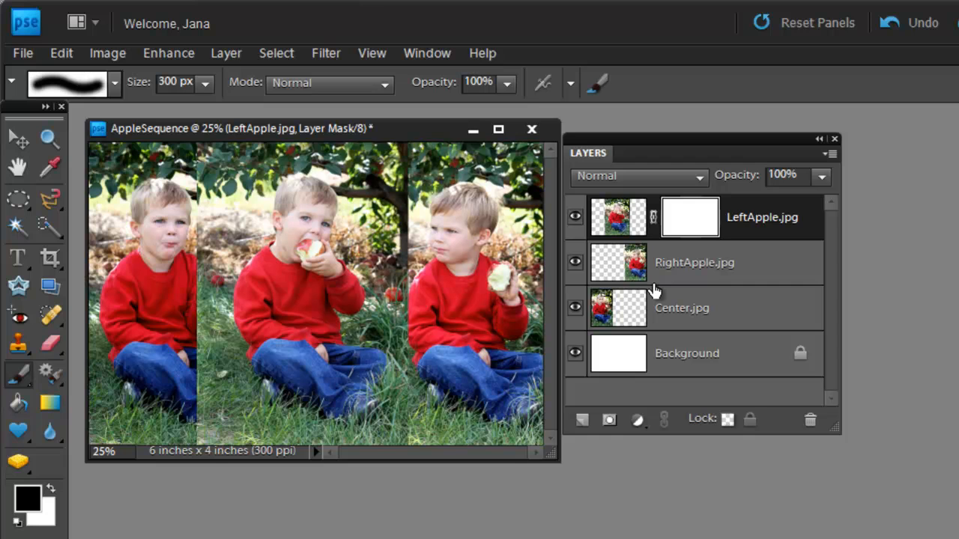
key(ctrl+i)
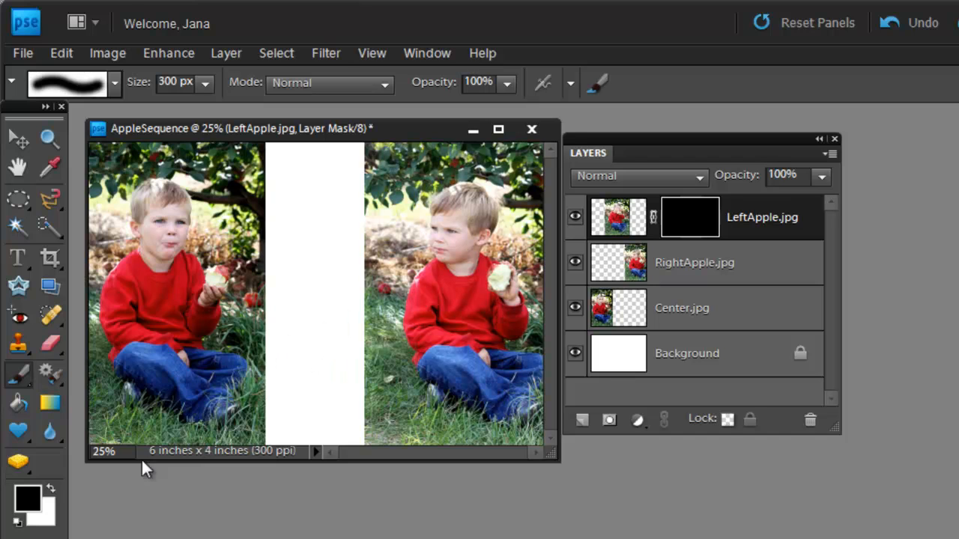
- Paint white on the LeftApple.jpg mask with a soft 300 px brush to reveal the middle boy and cover the blank gap
click(52, 487)
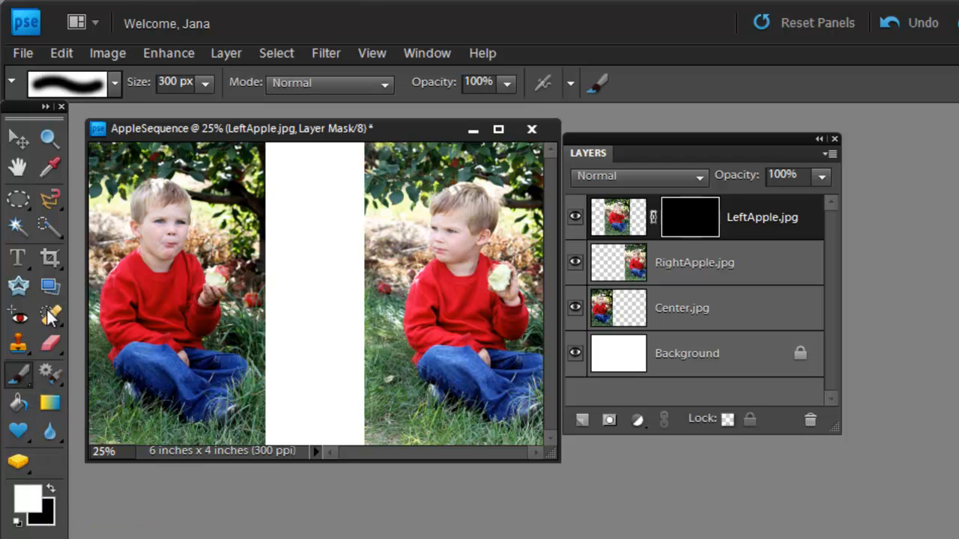
click(114, 82)
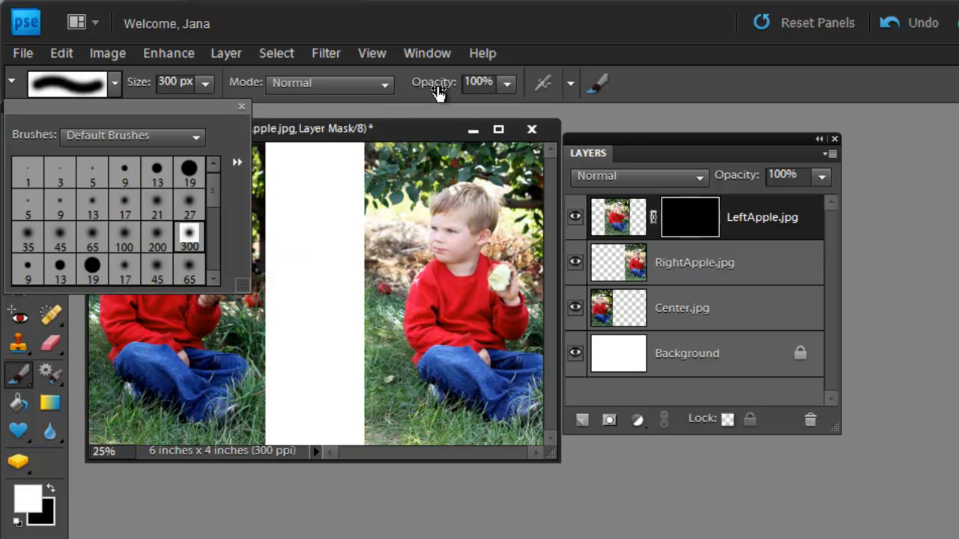
click(679, 217)
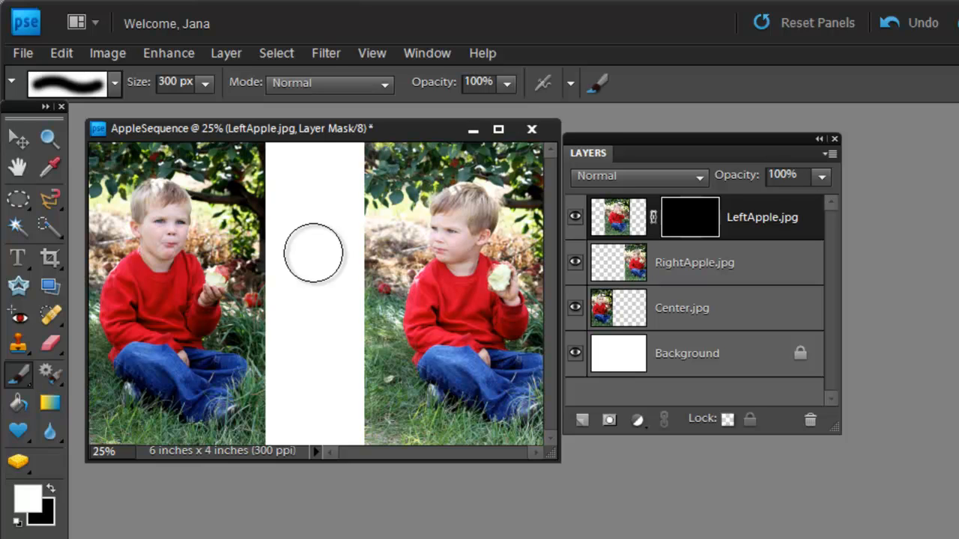
mouse_move(313, 252)
mouse_down()
mouse_move(346, 253)
mouse_move(342, 207)
mouse_move(290, 214)
mouse_move(271, 259)
mouse_move(287, 411)
mouse_move(277, 421)
mouse_move(330, 408)
mouse_move(354, 424)
mouse_up()
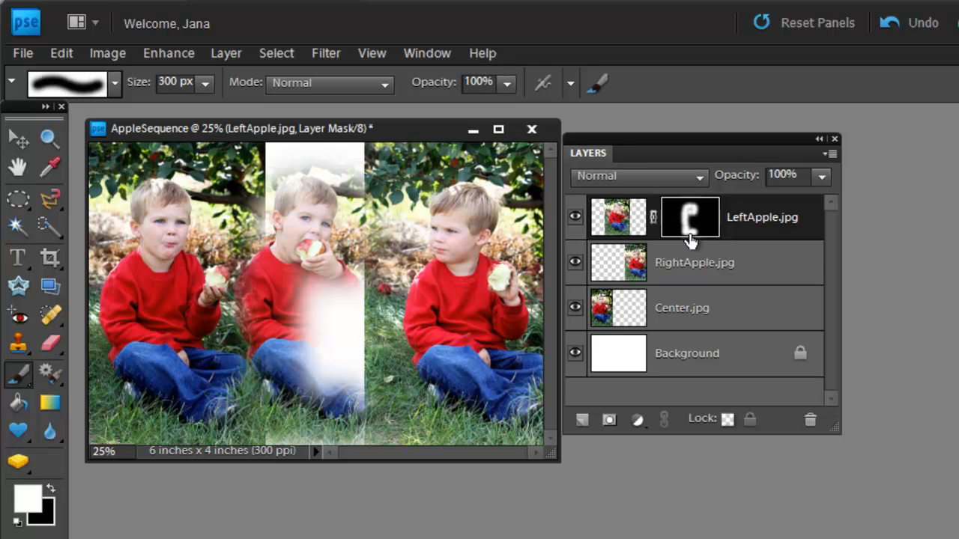
mouse_move(300, 424)
mouse_down()
mouse_move(355, 427)
mouse_move(367, 390)
mouse_move(356, 294)
mouse_move(322, 330)
mouse_move(314, 361)
mouse_move(300, 358)
mouse_move(277, 419)
mouse_move(331, 431)
mouse_move(360, 419)
mouse_move(363, 367)
mouse_move(348, 307)
mouse_move(346, 169)
mouse_move(343, 176)
mouse_move(277, 158)
mouse_move(275, 227)
mouse_move(288, 263)
mouse_move(346, 288)
mouse_move(370, 206)
mouse_move(369, 169)
mouse_move(330, 154)
mouse_move(278, 169)
mouse_move(259, 198)
mouse_move(296, 303)
mouse_move(256, 296)
mouse_move(261, 331)
mouse_move(286, 366)
mouse_move(257, 294)
mouse_move(258, 322)
mouse_move(296, 405)
mouse_move(341, 414)
mouse_move(358, 375)
mouse_move(347, 355)
mouse_move(346, 258)
mouse_move(326, 206)
mouse_move(389, 184)
mouse_move(387, 234)
mouse_move(394, 176)
mouse_move(392, 256)
mouse_move(397, 191)
mouse_move(396, 227)
mouse_up()
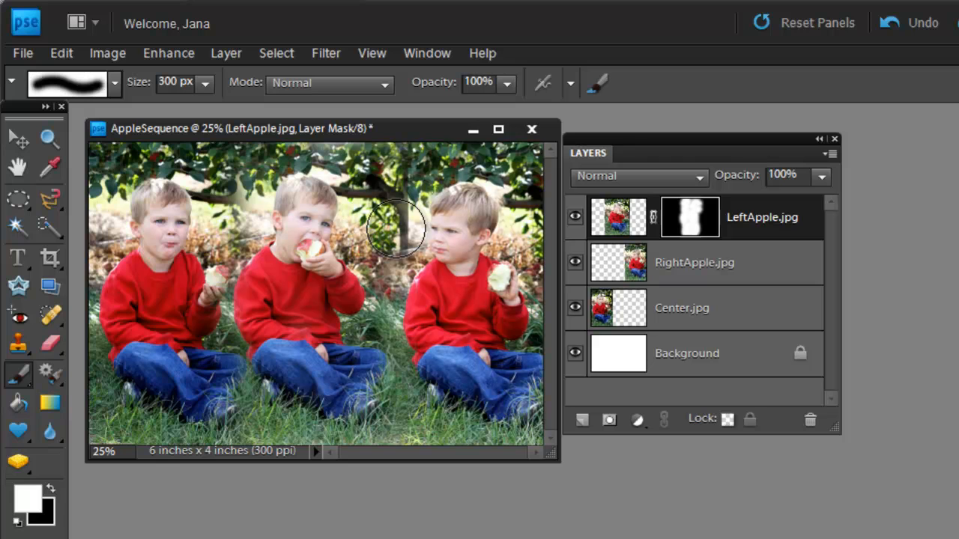
- Refine the LeftApple.jpg mask by painting black over the tree trunk beside the right boy and white over the middle boy's body
click(51, 487)
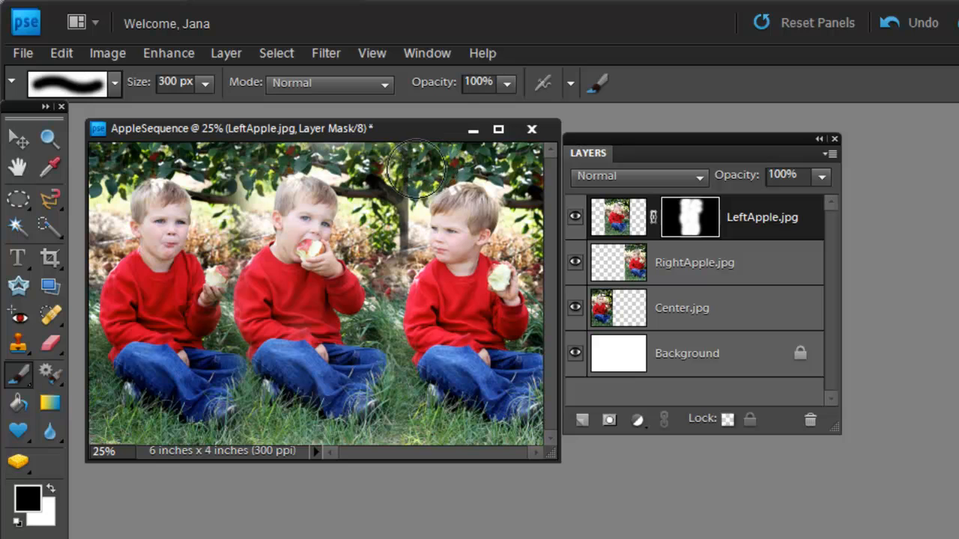
mouse_move(416, 168)
mouse_down()
mouse_move(397, 180)
mouse_move(419, 225)
mouse_move(412, 161)
mouse_move(408, 255)
mouse_up()
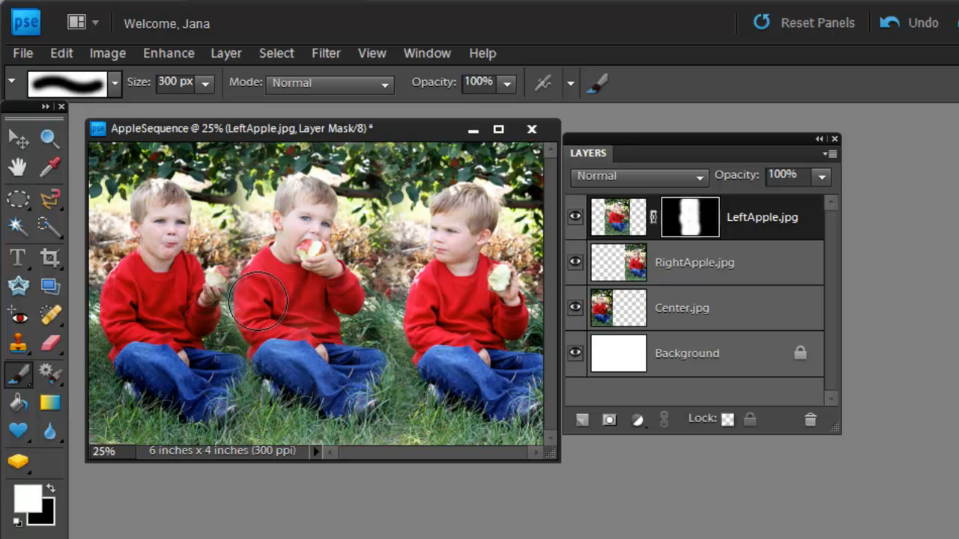
mouse_move(271, 357)
mouse_down()
mouse_move(308, 387)
mouse_move(362, 400)
mouse_move(377, 399)
mouse_move(384, 372)
mouse_up()
drag(342, 333, 325, 193)
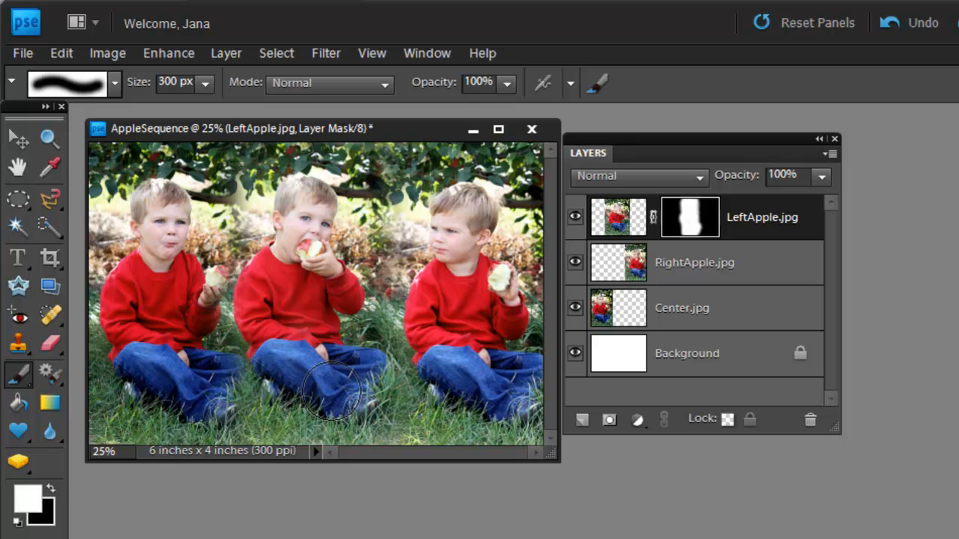
drag(353, 380, 365, 377)
drag(347, 335, 323, 282)
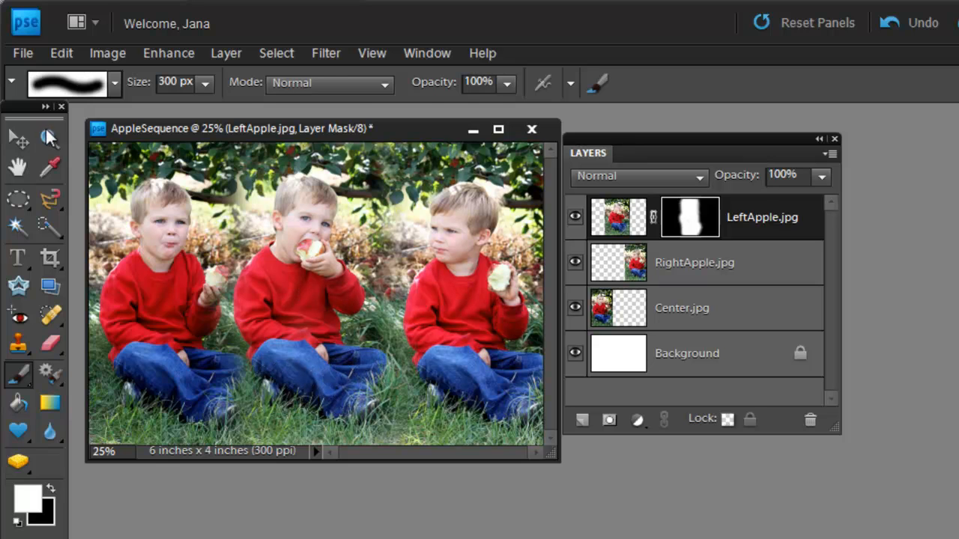
- Nudge the Center.jpg layer slightly to the left with the Move tool to widen the space beside the middle boy
click(18, 137)
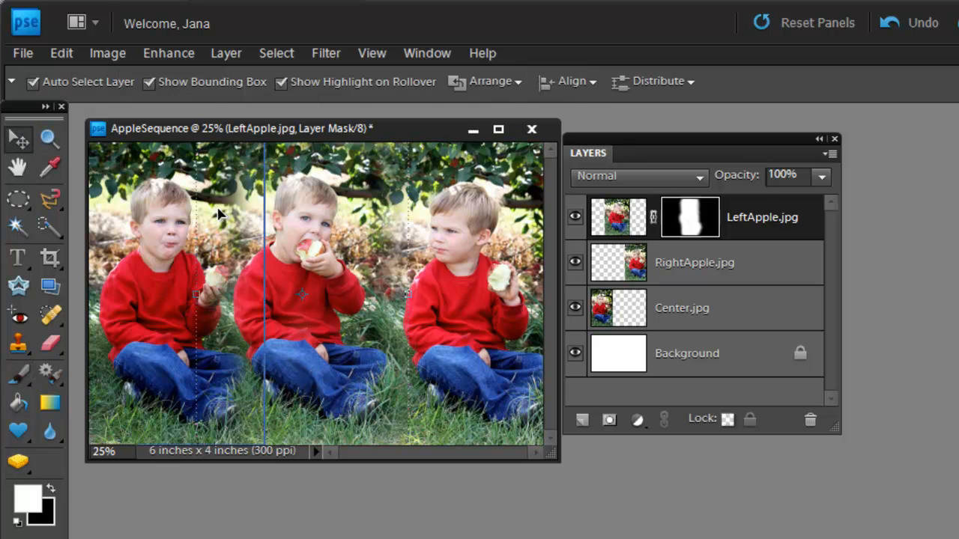
click(616, 313)
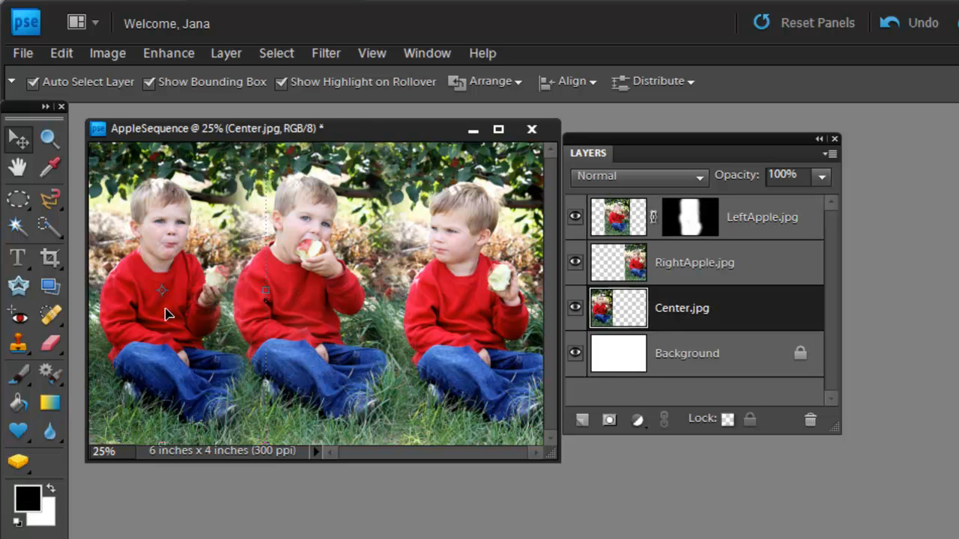
key(Left)
key(Left)
key(Left)
key(Left)
key(Left)
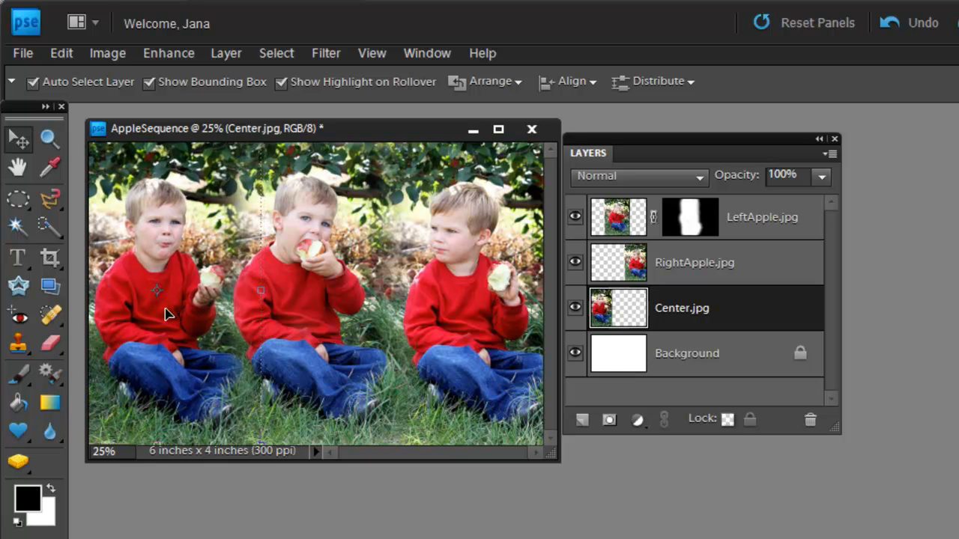
key(Left)
key(Left)
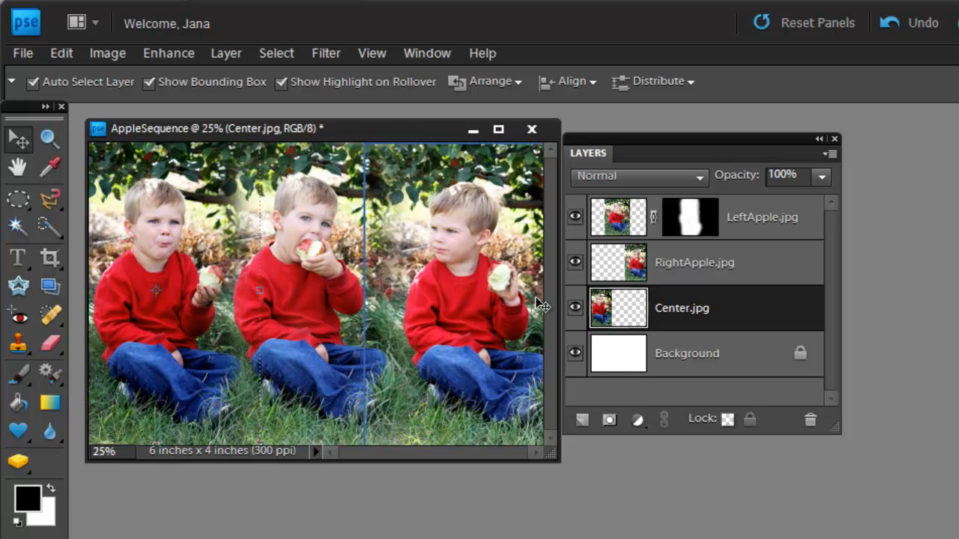
- Nudge the RightApple.jpg layer slightly to the left to bring the right boy closer to the middle boy, then make LeftApple.jpg the active layer
click(633, 275)
key(Left)
key(Left)
key(Left)
key(Left)
key(Left)
key(Left)
key(Left)
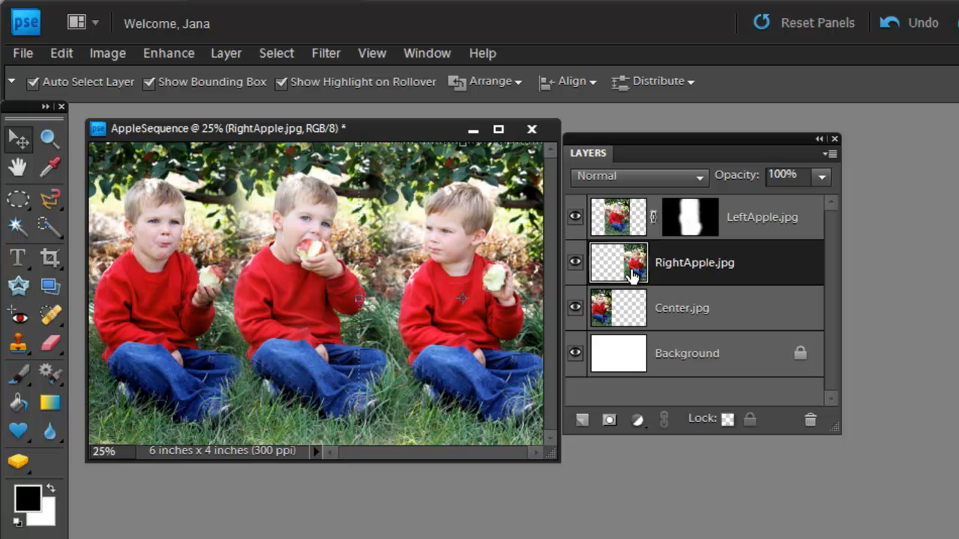
key(Left)
key(Left)
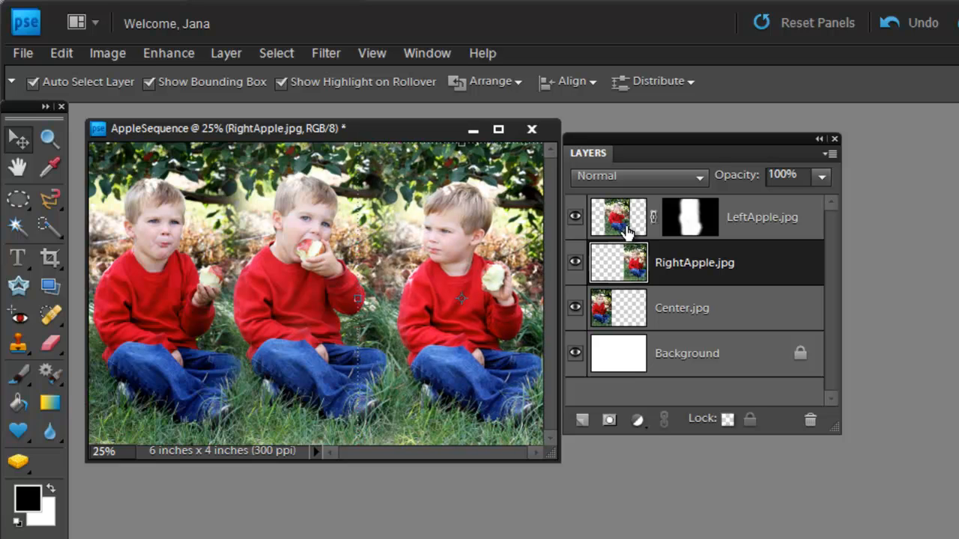
click(626, 225)
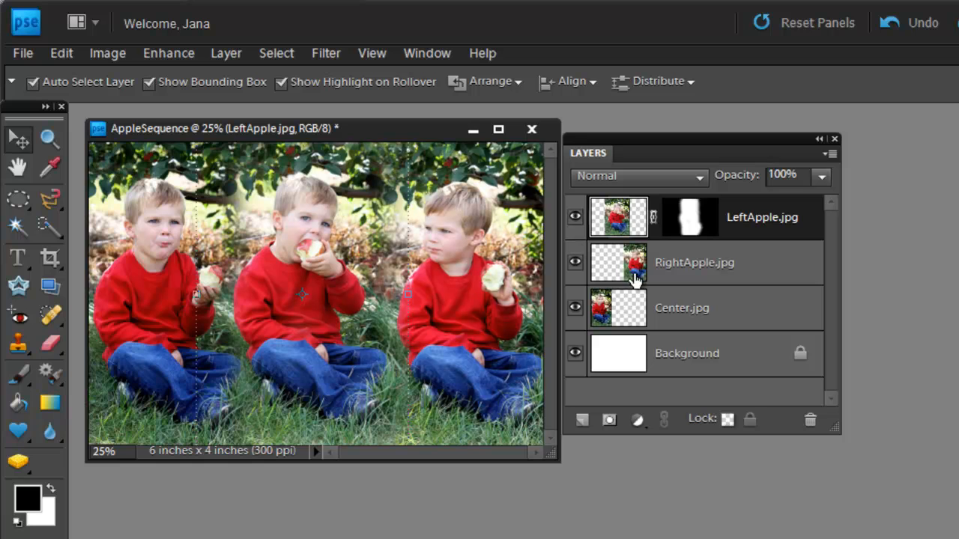
- Save the layered composite in Photoshop format as AppleSequence.psd in the Apple Images folder, keeping the layers
click(23, 57)
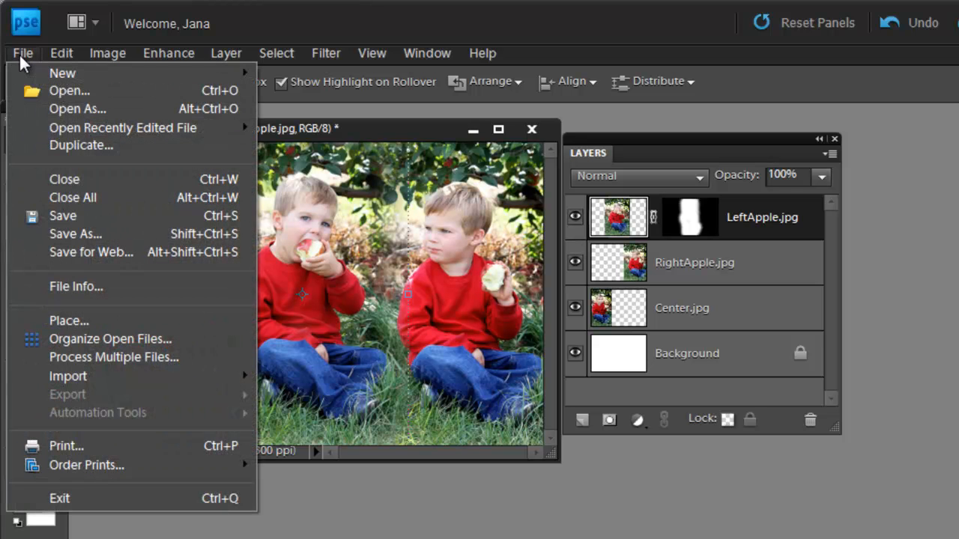
click(82, 232)
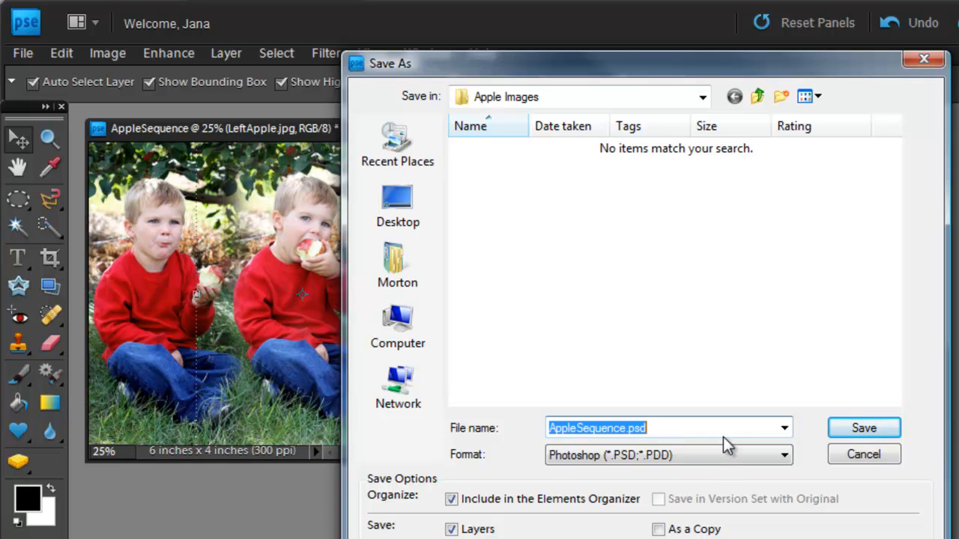
click(859, 431)
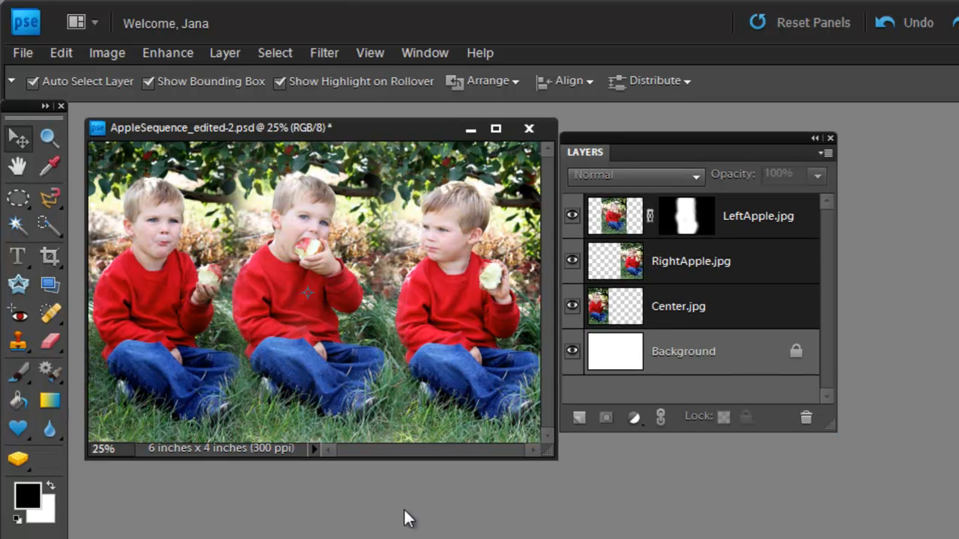
- Save a JPEG copy as AppleSequence_edited-2 copy.jpg in the Apple Images folder with quality 8 (High) and the Baseline ("Standard") format
click(24, 56)
click(66, 232)
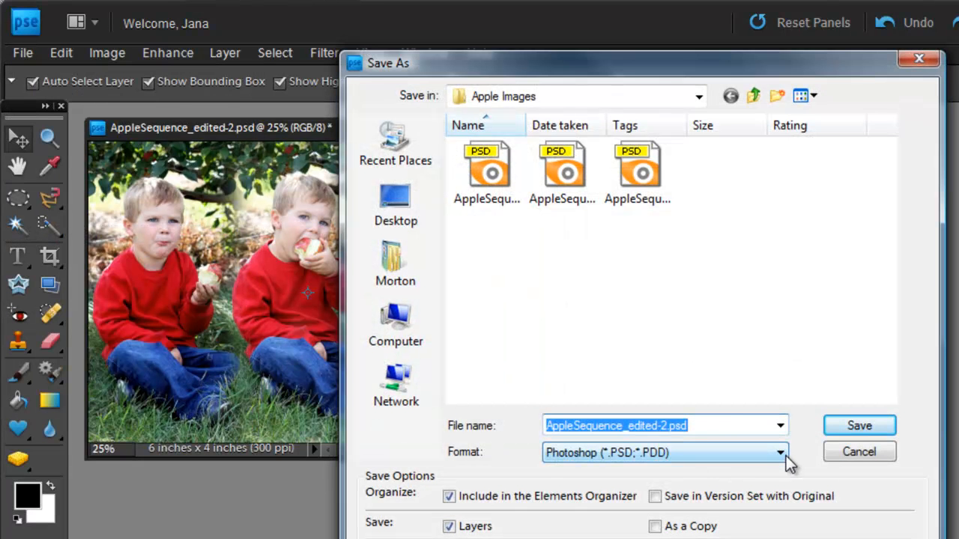
click(782, 453)
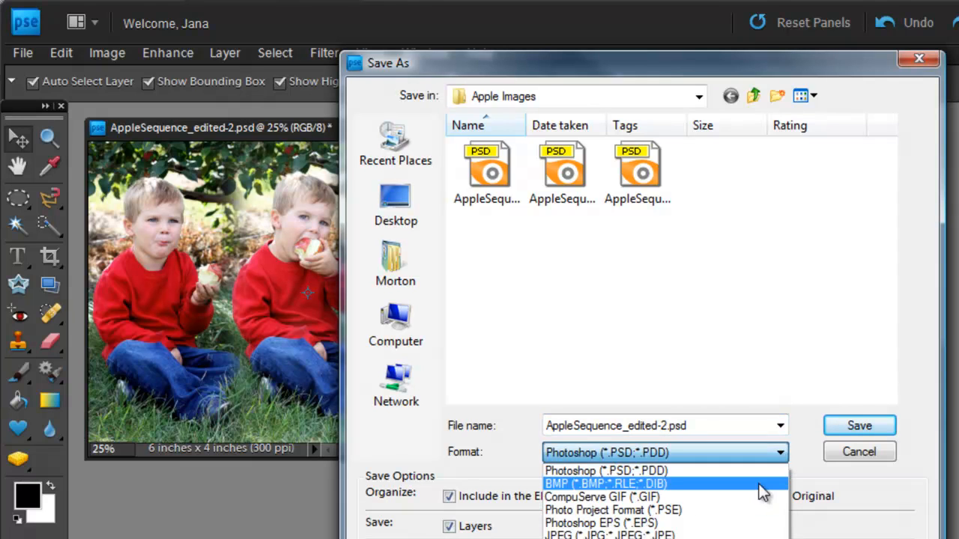
click(739, 535)
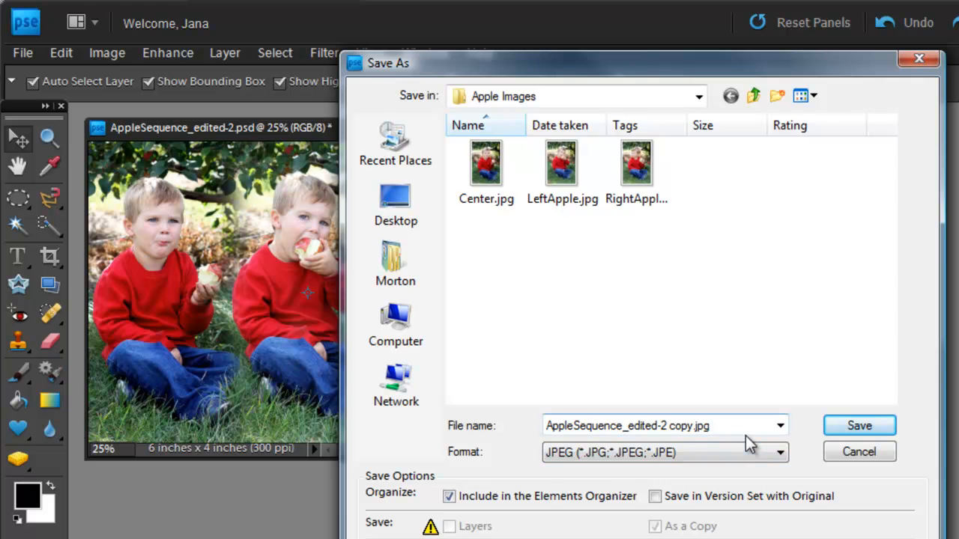
click(860, 426)
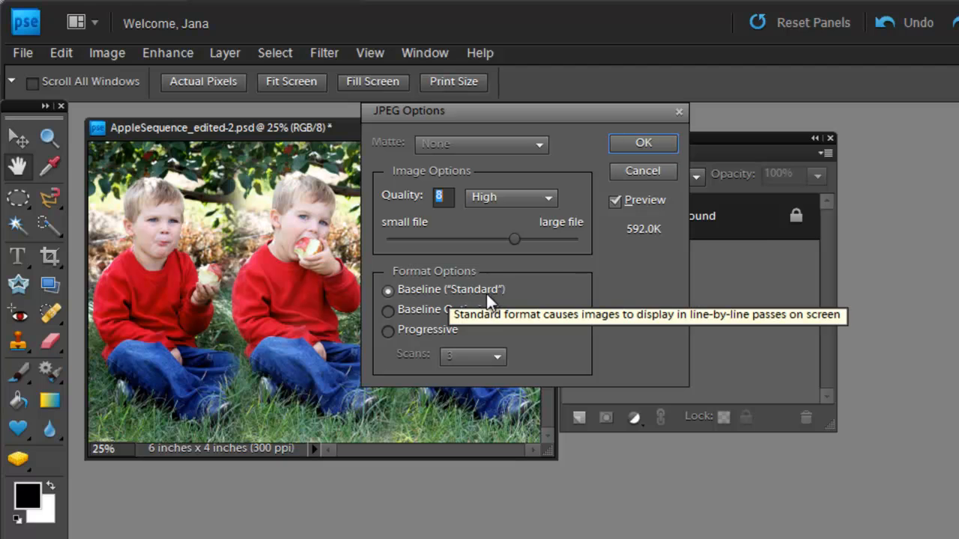
click(637, 141)
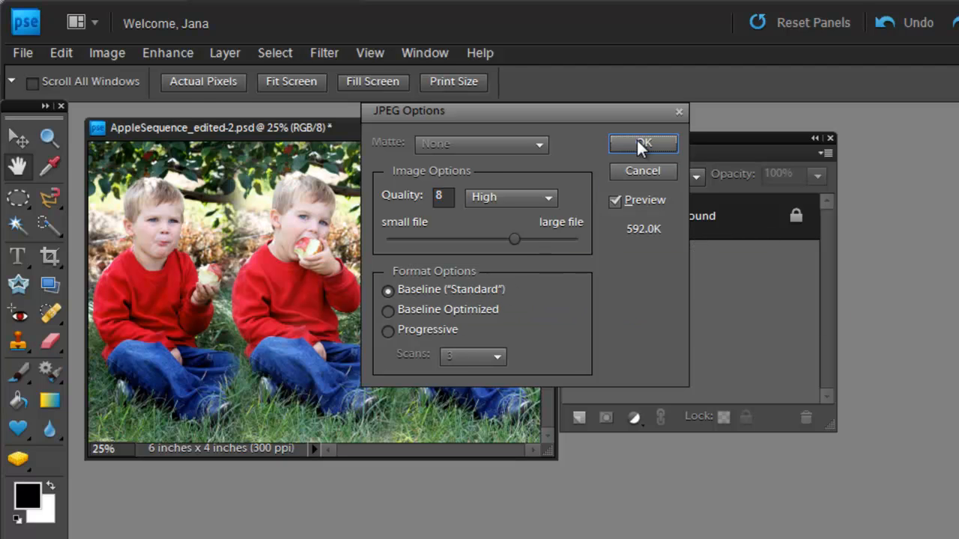